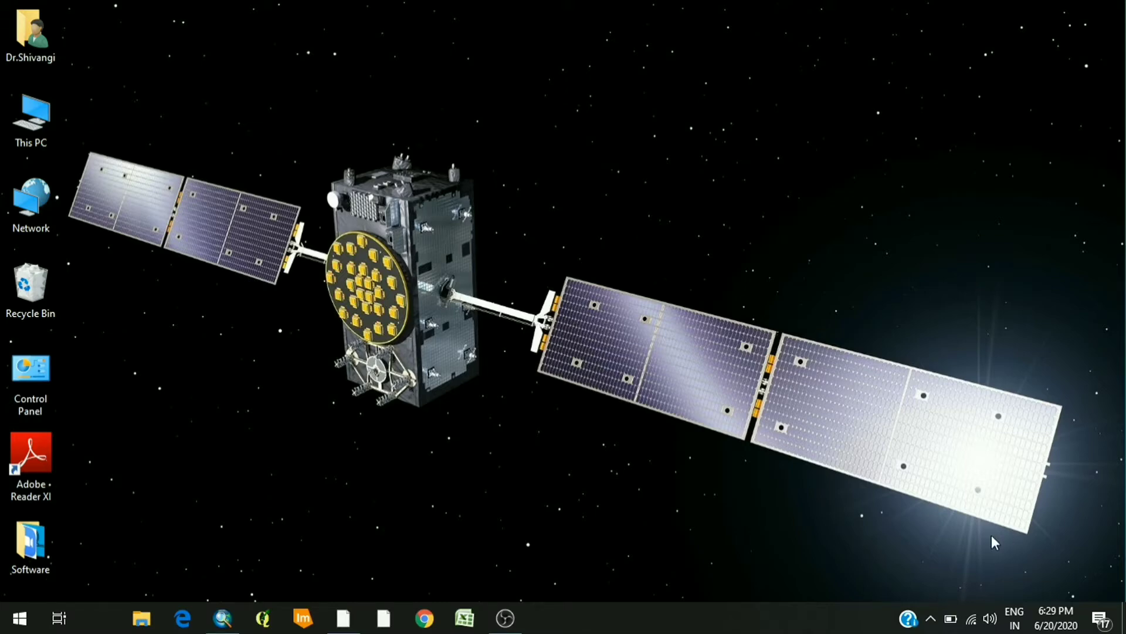
# Search for 'Delhi' in Google Earth Pro to fly to the city's placemark
pyautogui.click(338, 625)
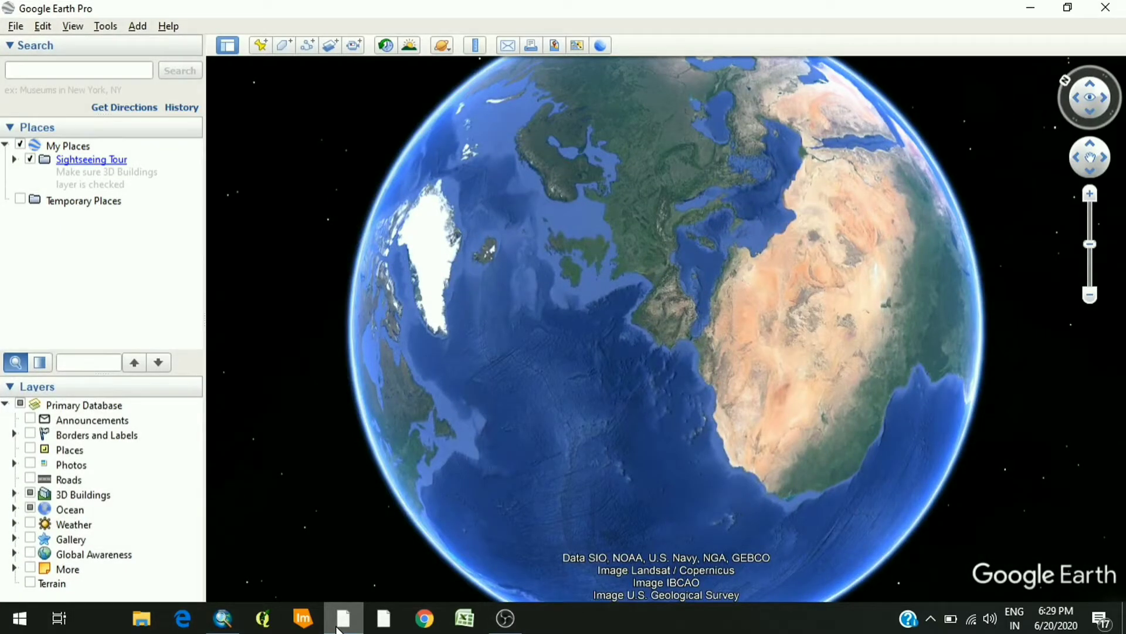
pyautogui.click(66, 73)
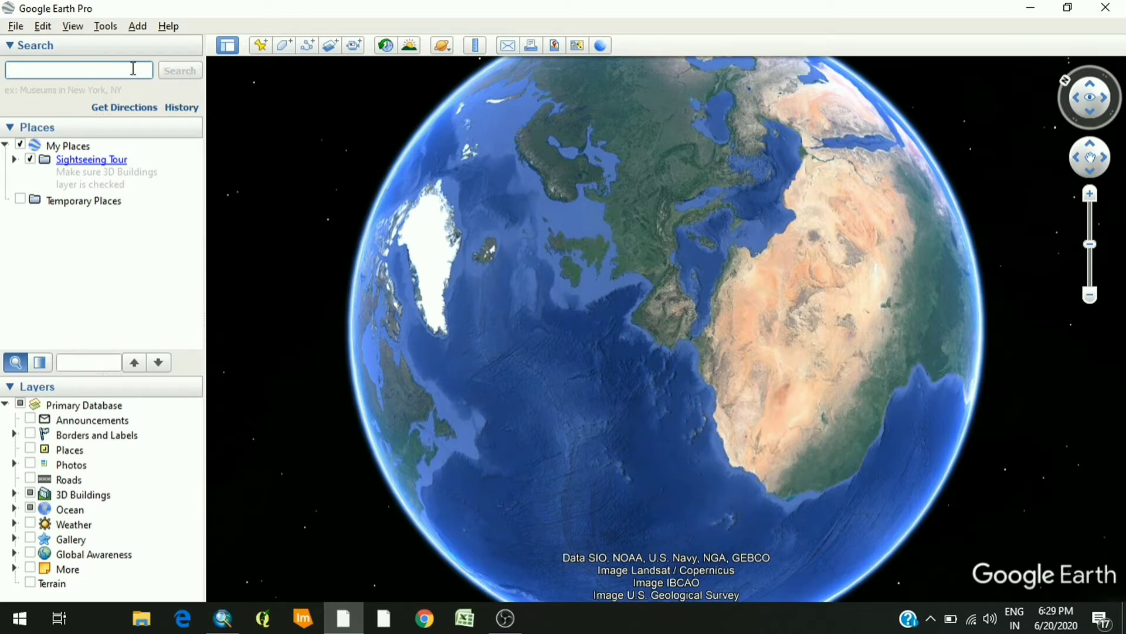
pyautogui.write('Delhi')
pyautogui.press('Return')
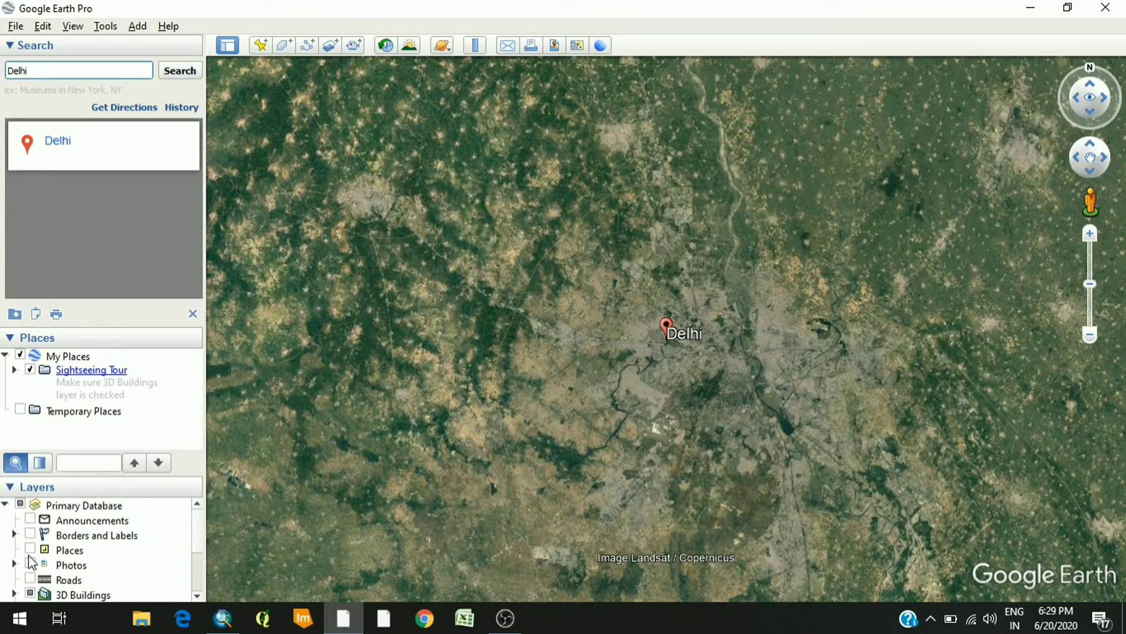
# Zoom and pan into central Delhi until the city blocks and Yamuna river fill the view
pyautogui.doubleClick(655, 351)
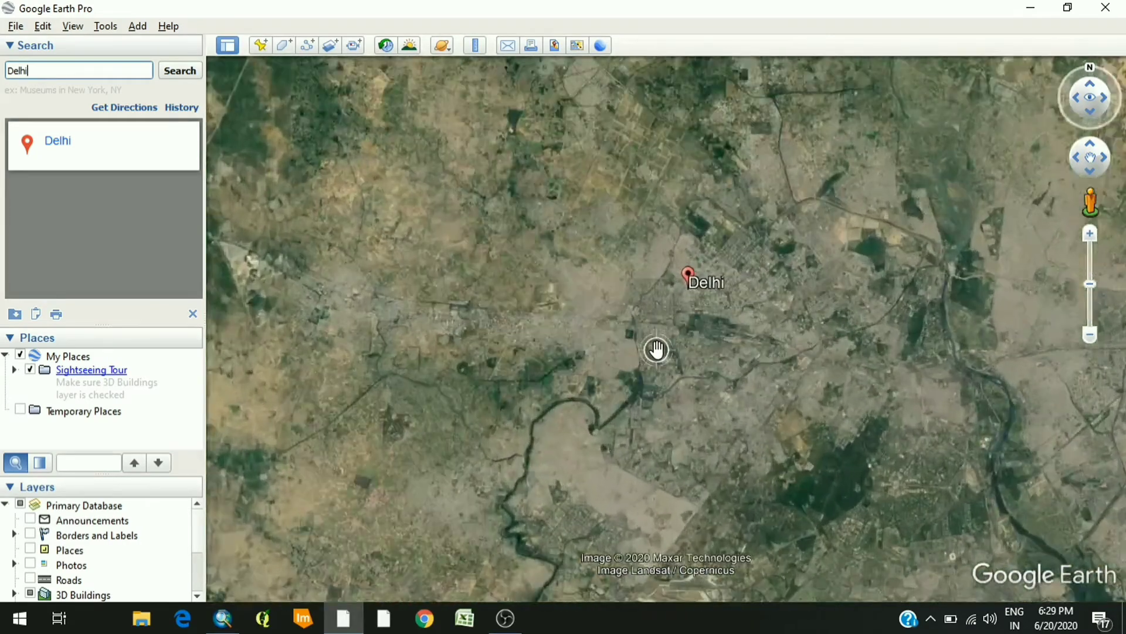
pyautogui.moveTo(685, 277); pyautogui.dragTo(661, 377)
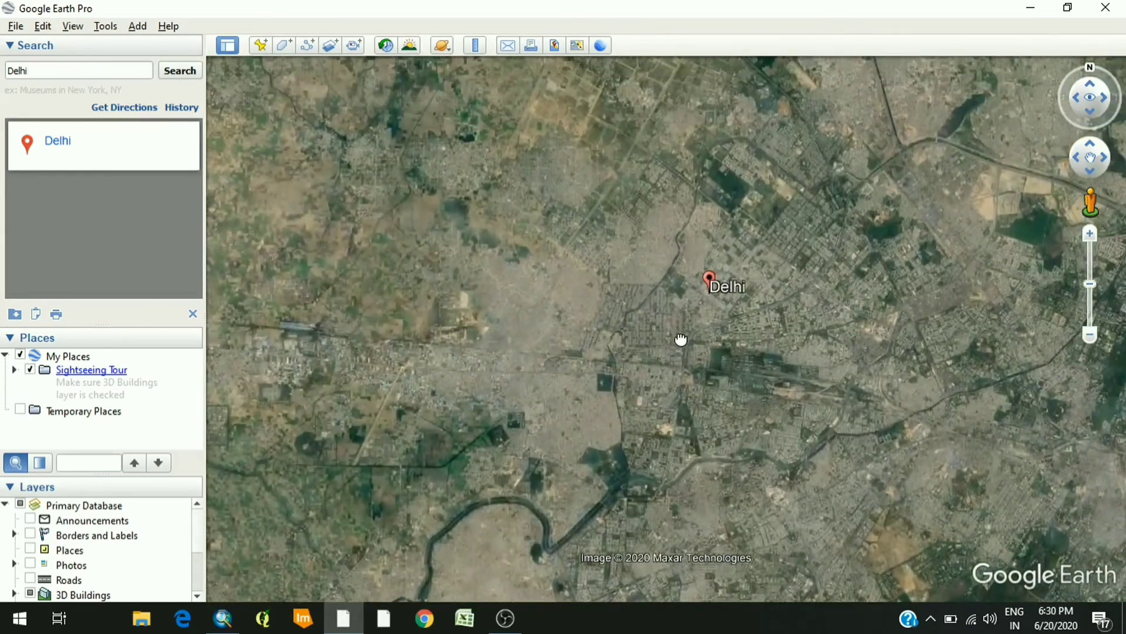
pyautogui.moveTo(698, 311); pyautogui.dragTo(641, 176)
pyautogui.moveTo(773, 349); pyautogui.dragTo(749, 297)
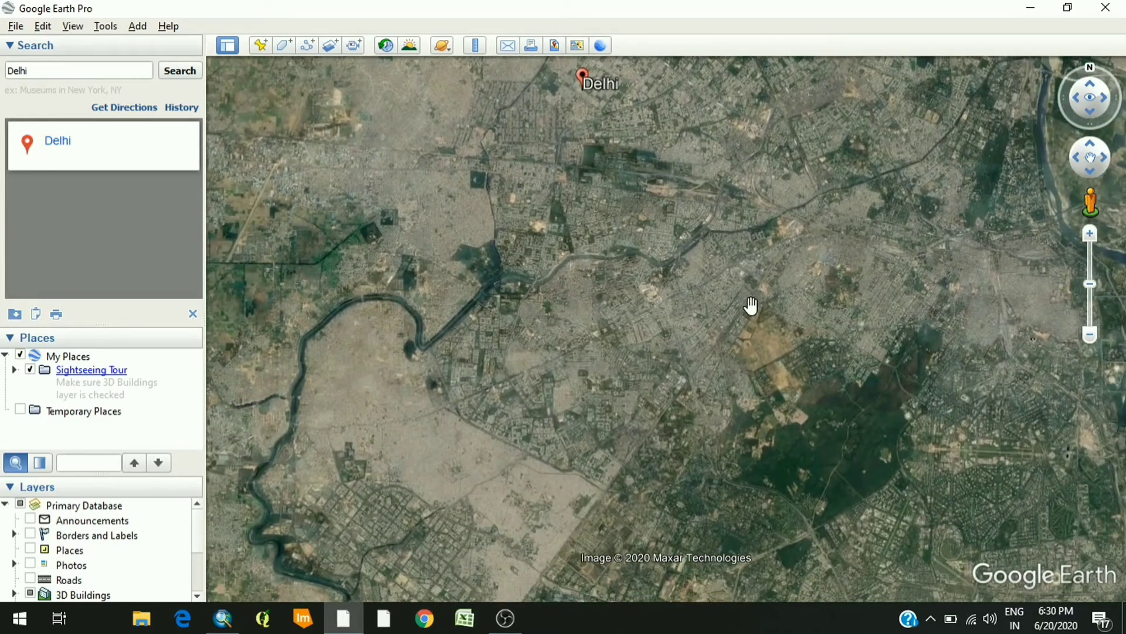
pyautogui.scroll(3, 751, 306)
pyautogui.moveTo(780, 355); pyautogui.dragTo(763, 318)
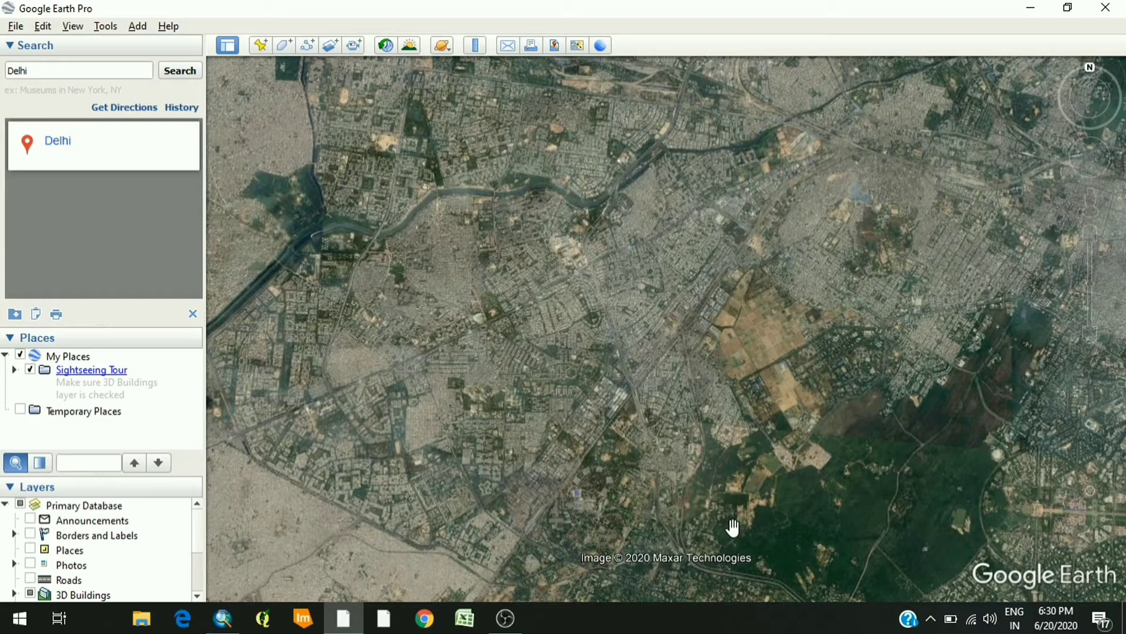
# Glance through the View menu, then enter Save Image mode for the current Delhi view
pyautogui.click(73, 27)
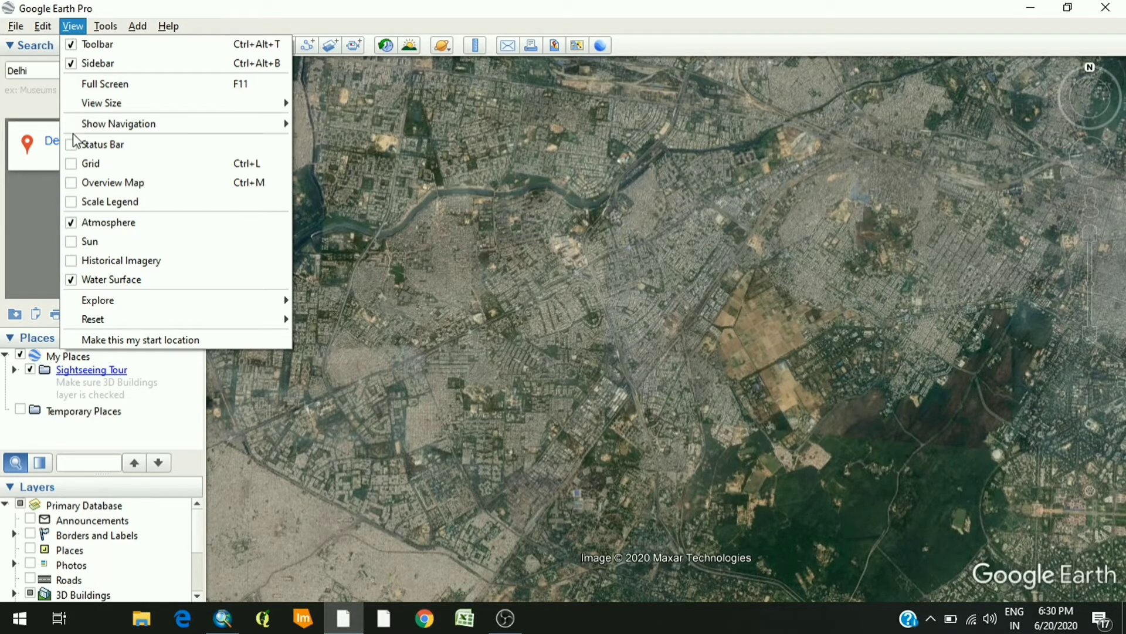
pyautogui.click(403, 127)
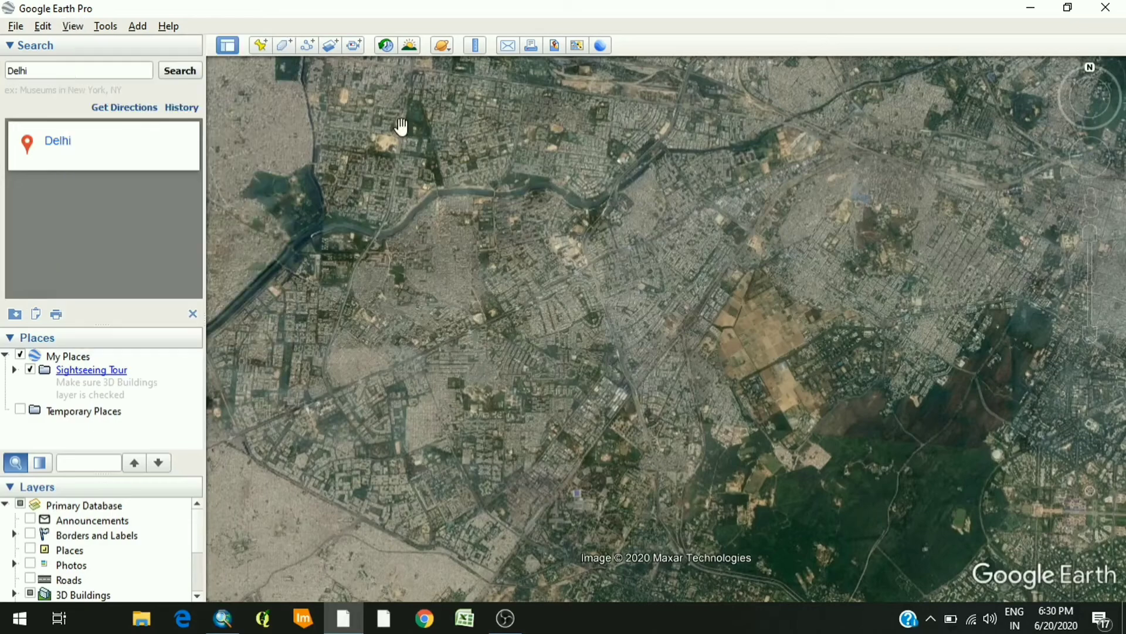
pyautogui.click(557, 48)
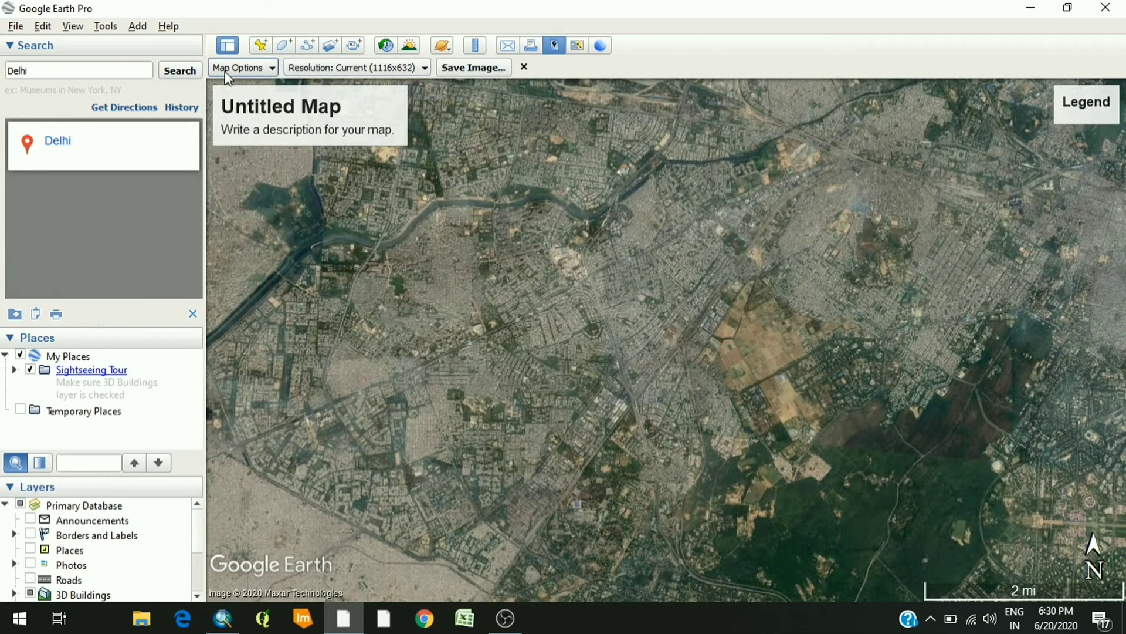
# Turn off the title/description, legend, scale and compass, and set element scaling to 10%
pyautogui.click(272, 69)
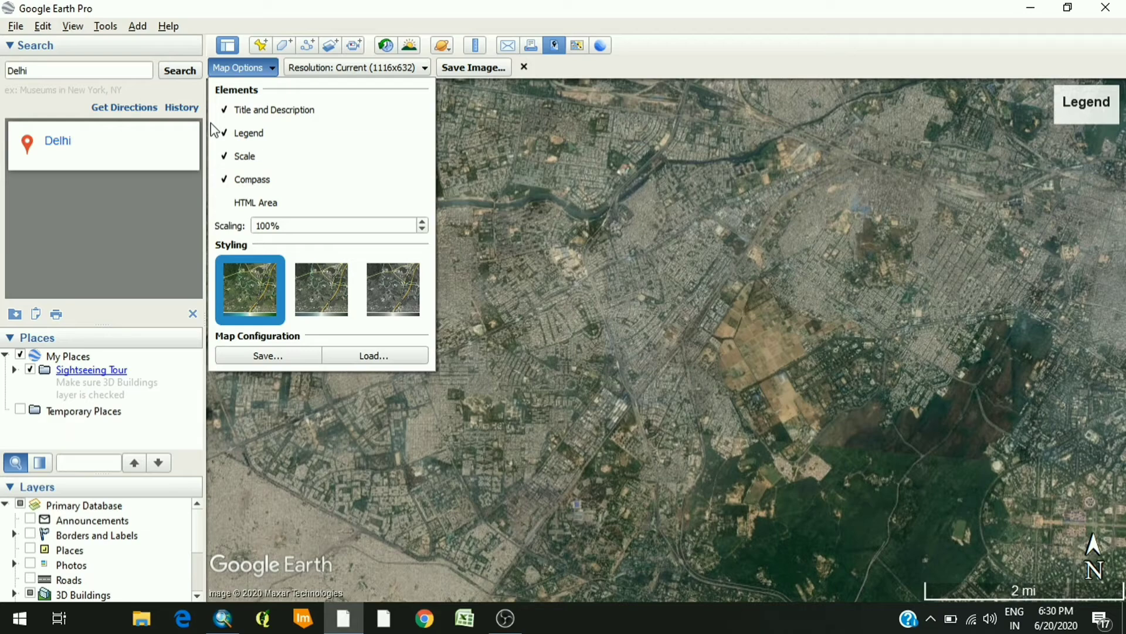
pyautogui.click(223, 110)
pyautogui.click(224, 133)
pyautogui.click(223, 156)
pyautogui.click(223, 180)
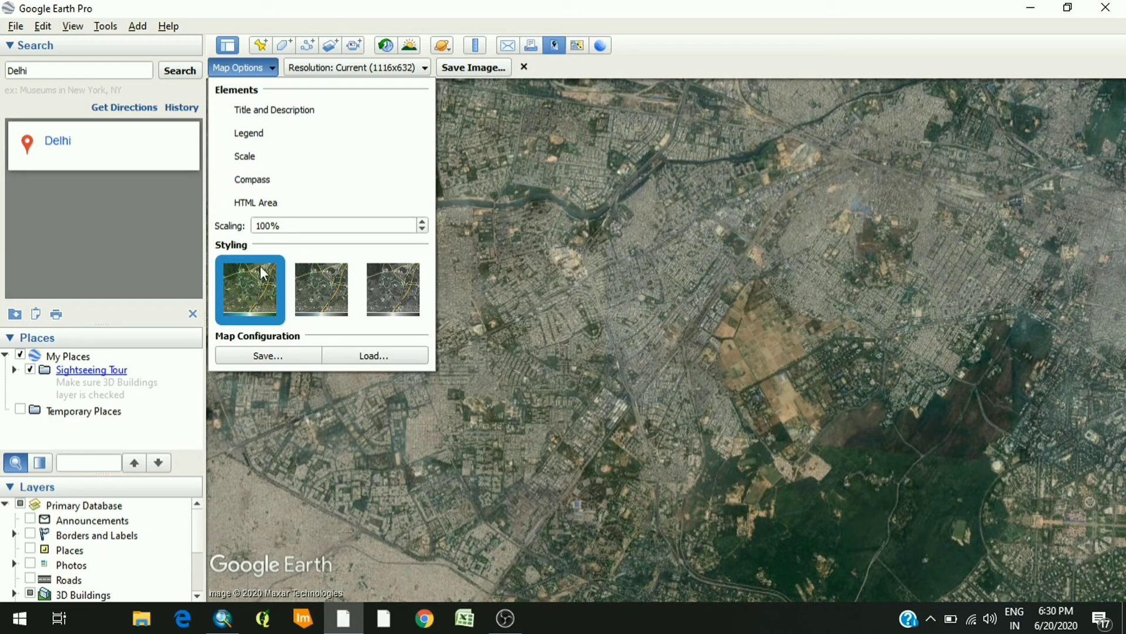
pyautogui.moveTo(272, 229); pyautogui.dragTo(246, 224)
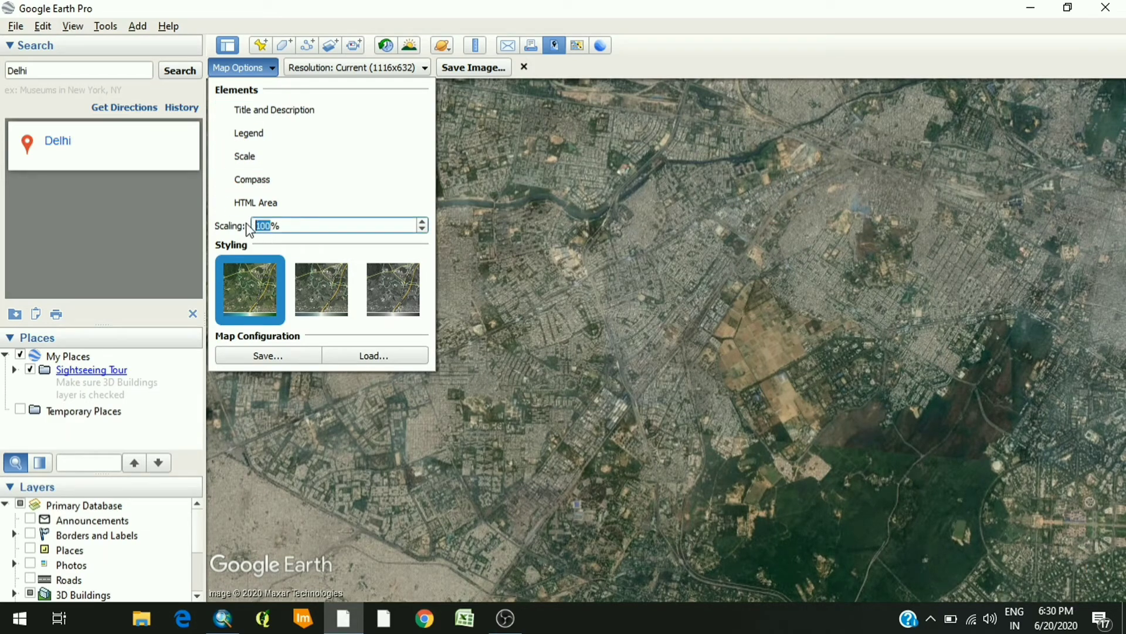
pyautogui.write('10')
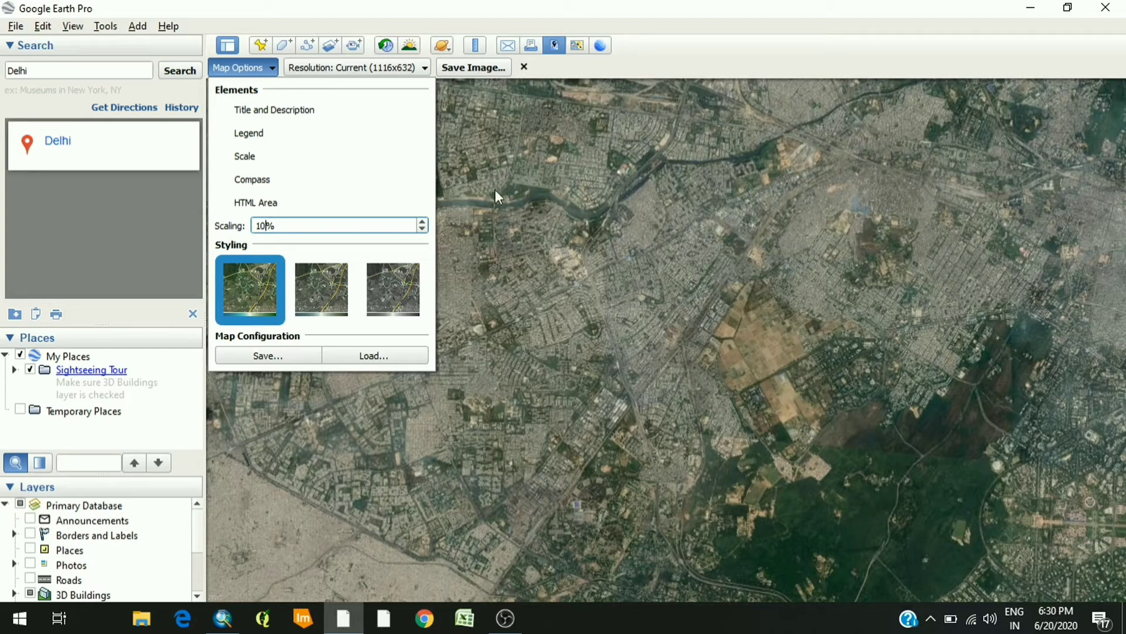
pyautogui.click(587, 256)
pyautogui.click(392, 67)
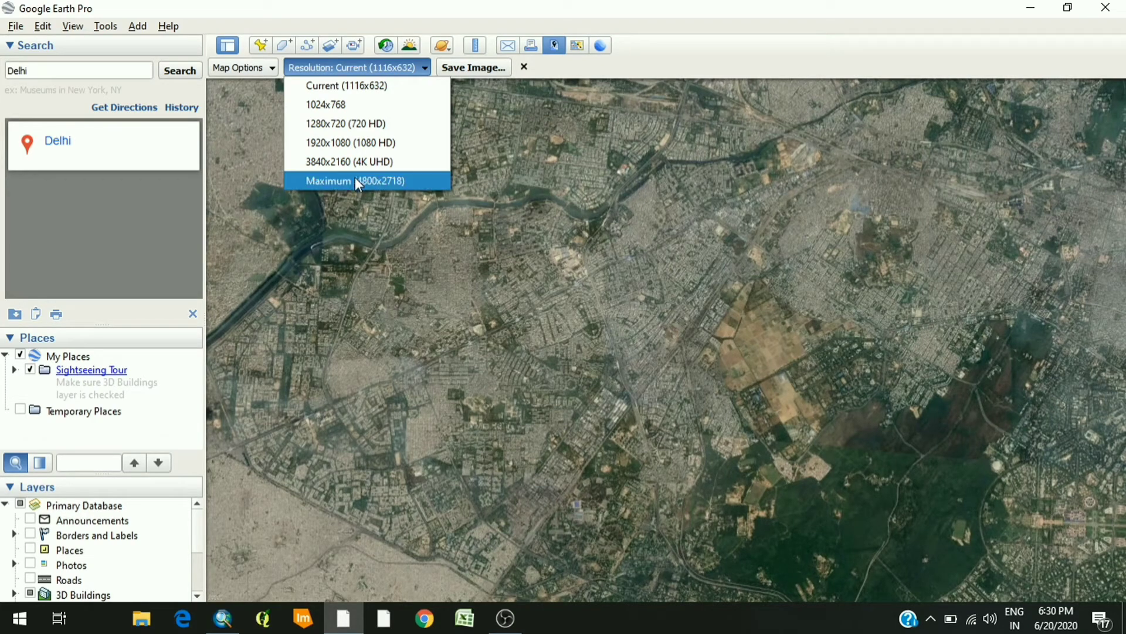
# Export the view at Maximum (4800x2718) resolution as JPEG 'Delhi' on Local Disk (D:)
pyautogui.click(399, 181)
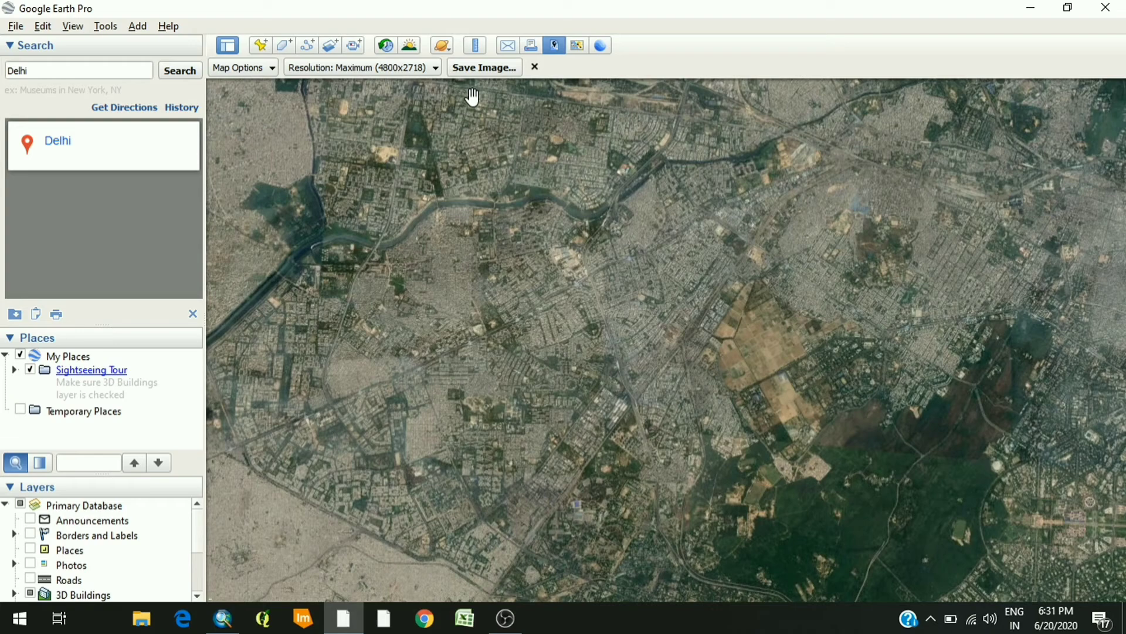
pyautogui.click(494, 65)
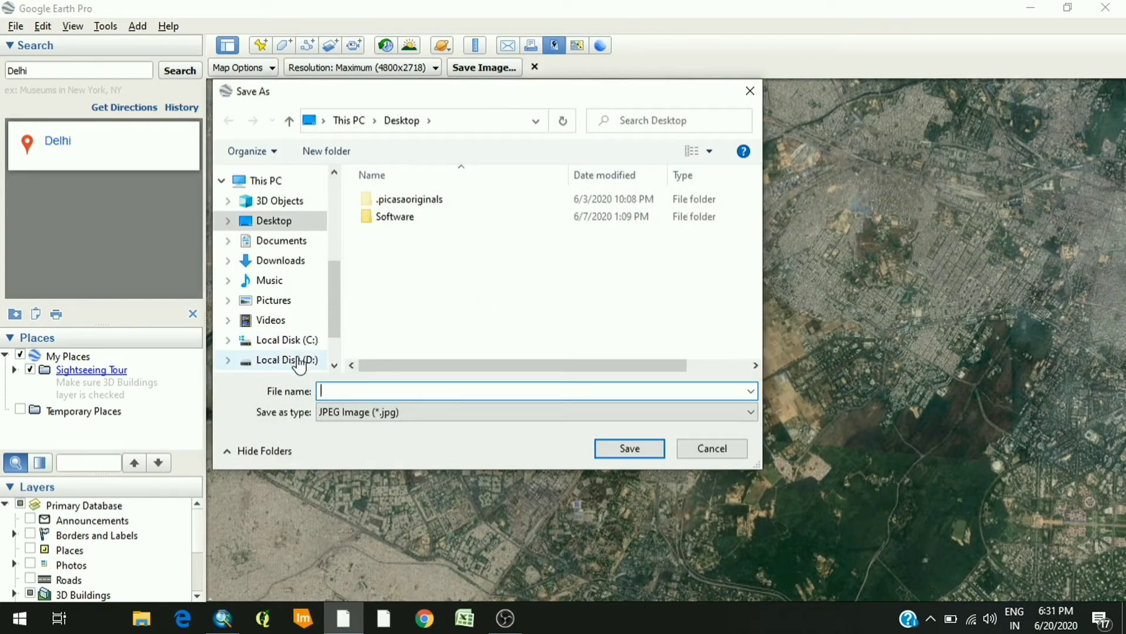
pyautogui.click(287, 359)
pyautogui.click(333, 390)
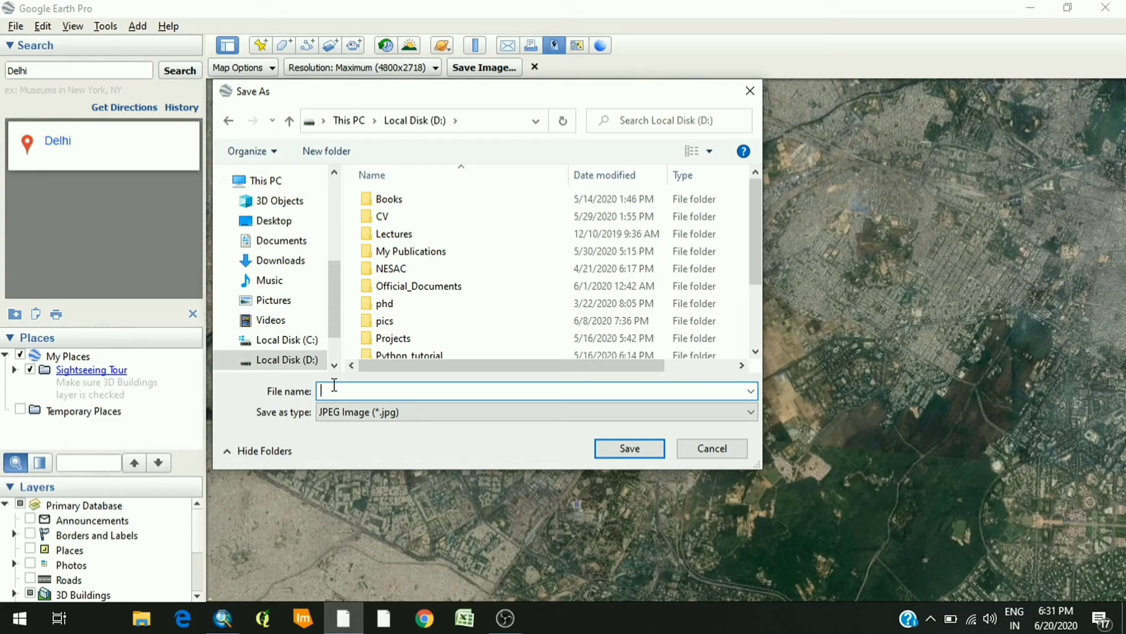
pyautogui.write('Delhi')
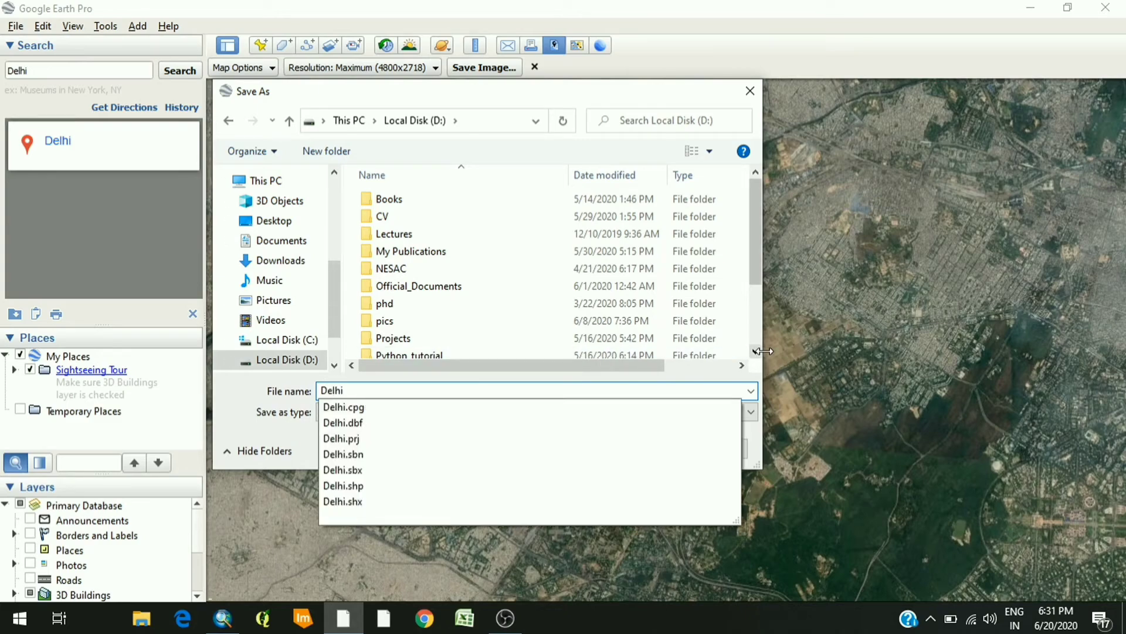
pyautogui.click(643, 452)
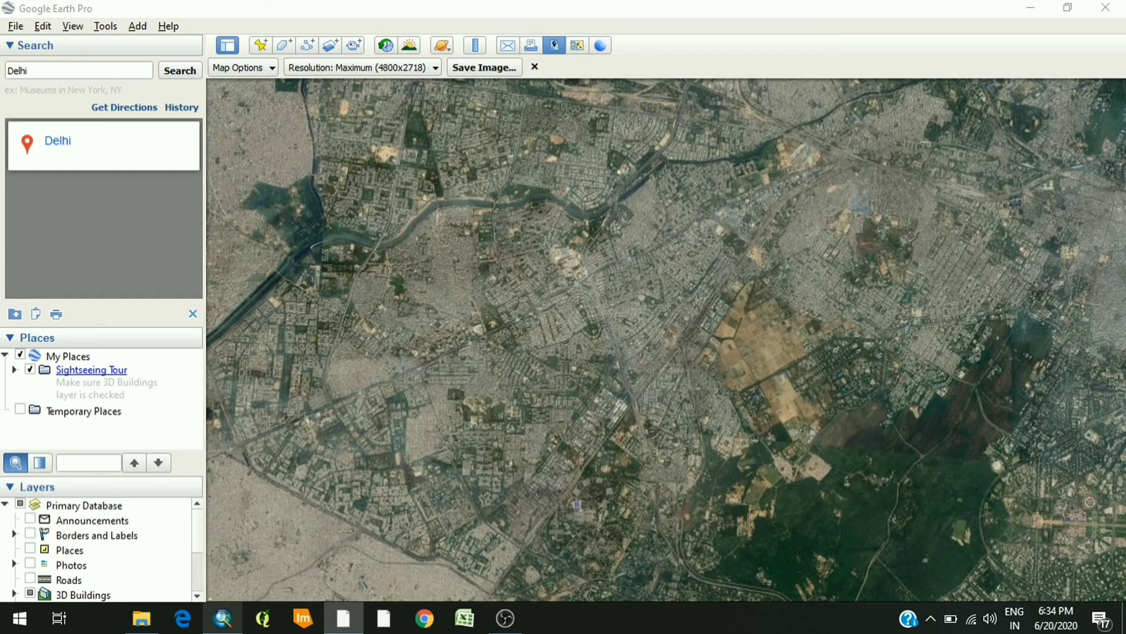
# In ArcMap, add D:\Delhi.jpg to the empty map through Add Data
pyautogui.click(221, 620)
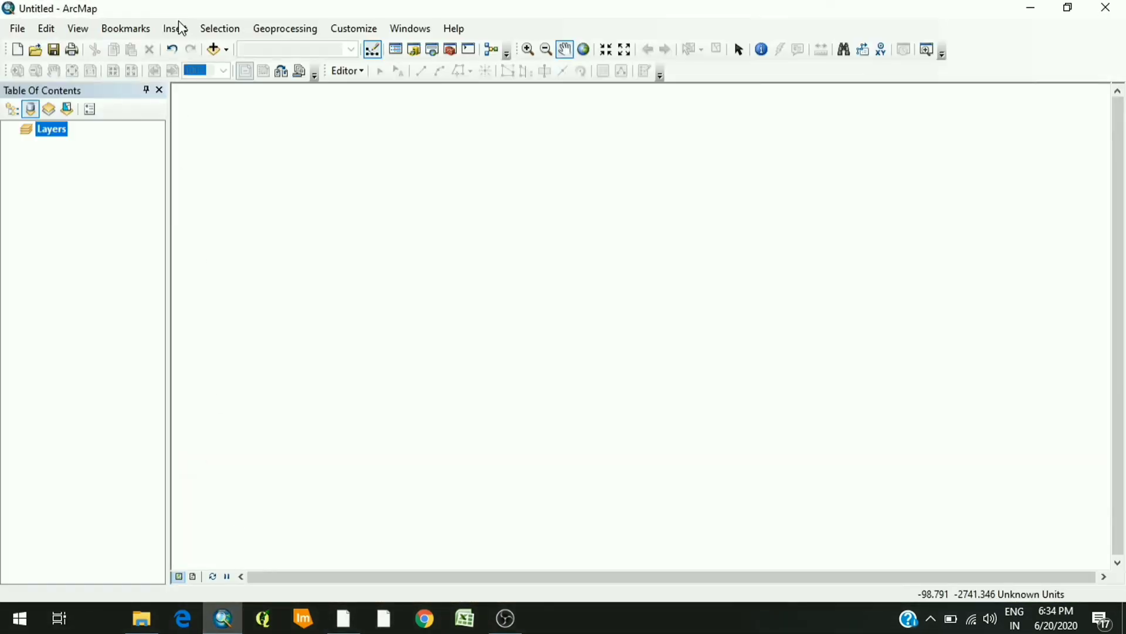
pyautogui.click(215, 50)
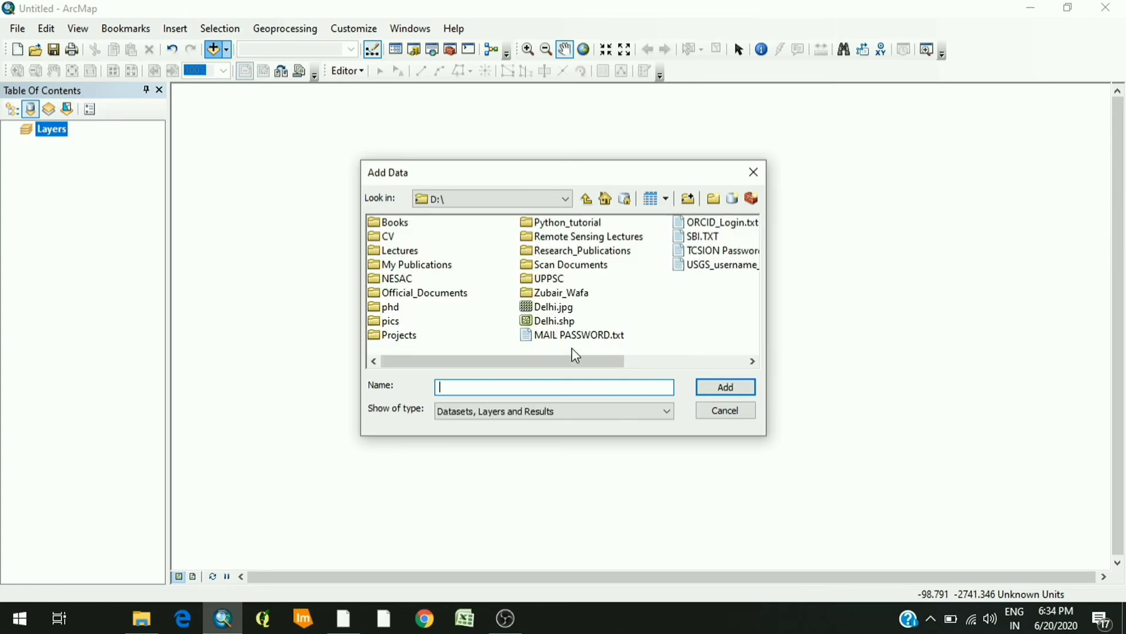
pyautogui.click(565, 308)
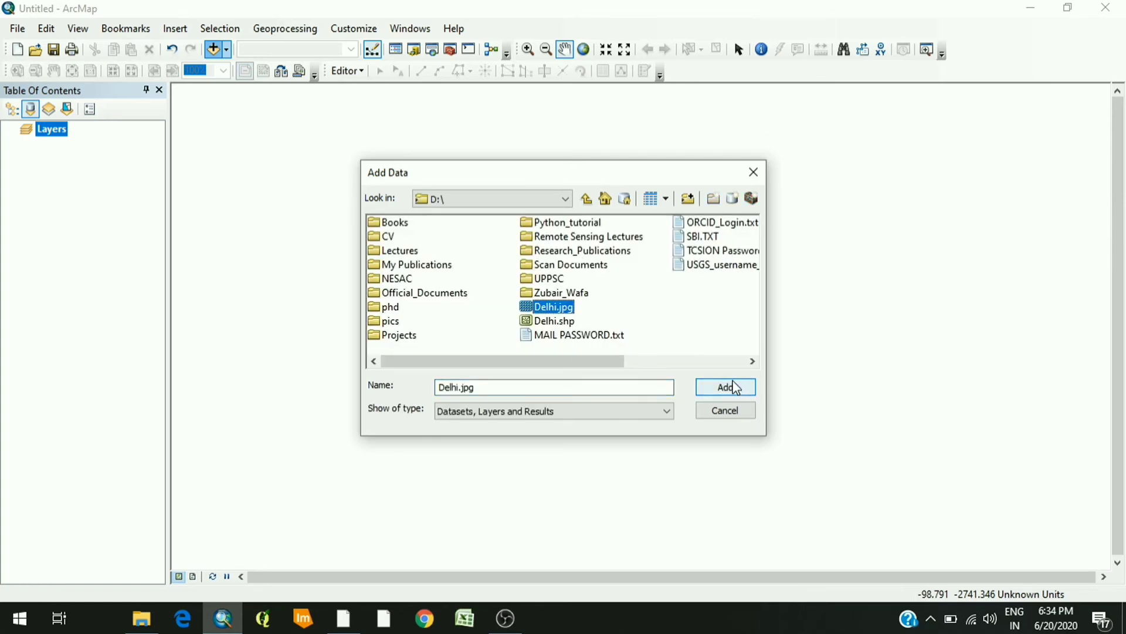
pyautogui.click(726, 387)
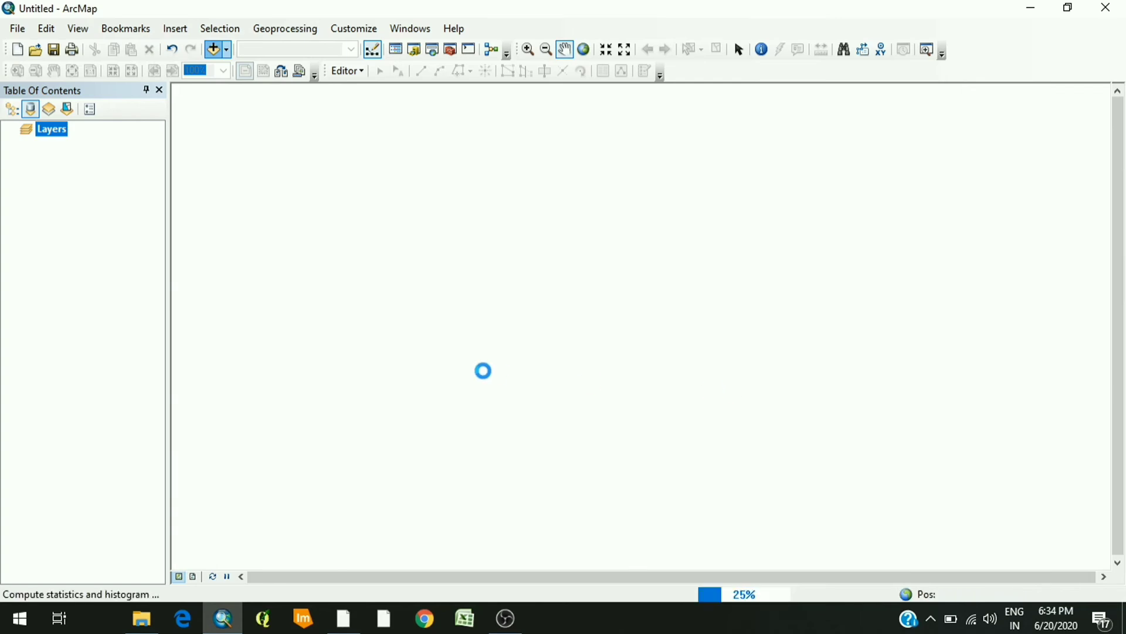
# Accept the unknown spatial reference warning and zoom into the farmland fields near the image centre
pyautogui.click(682, 384)
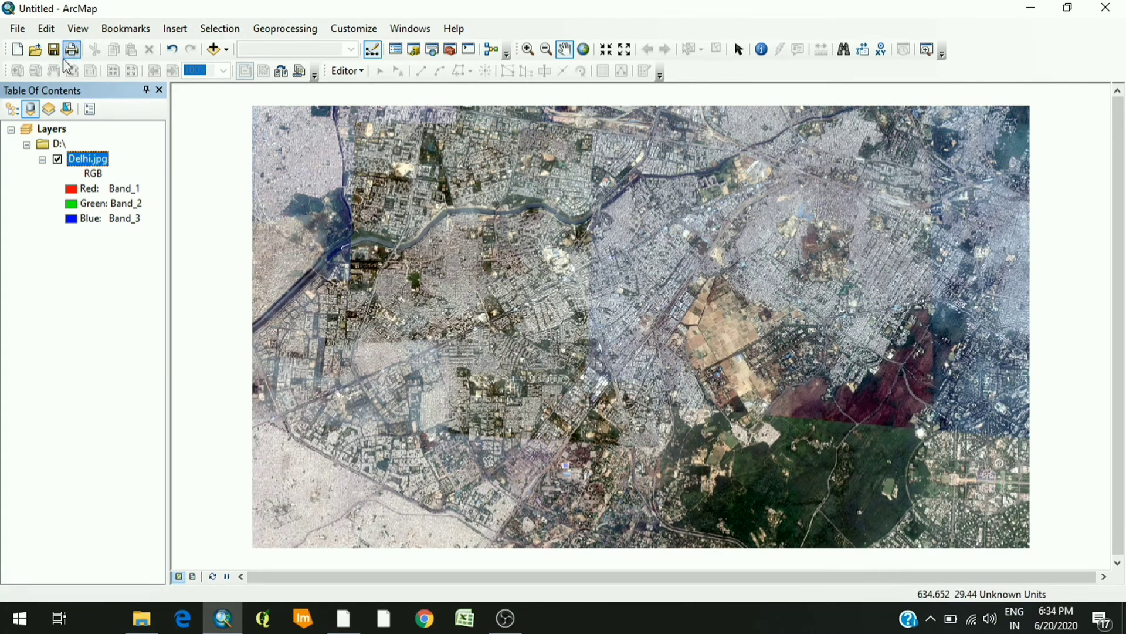
pyautogui.click(527, 50)
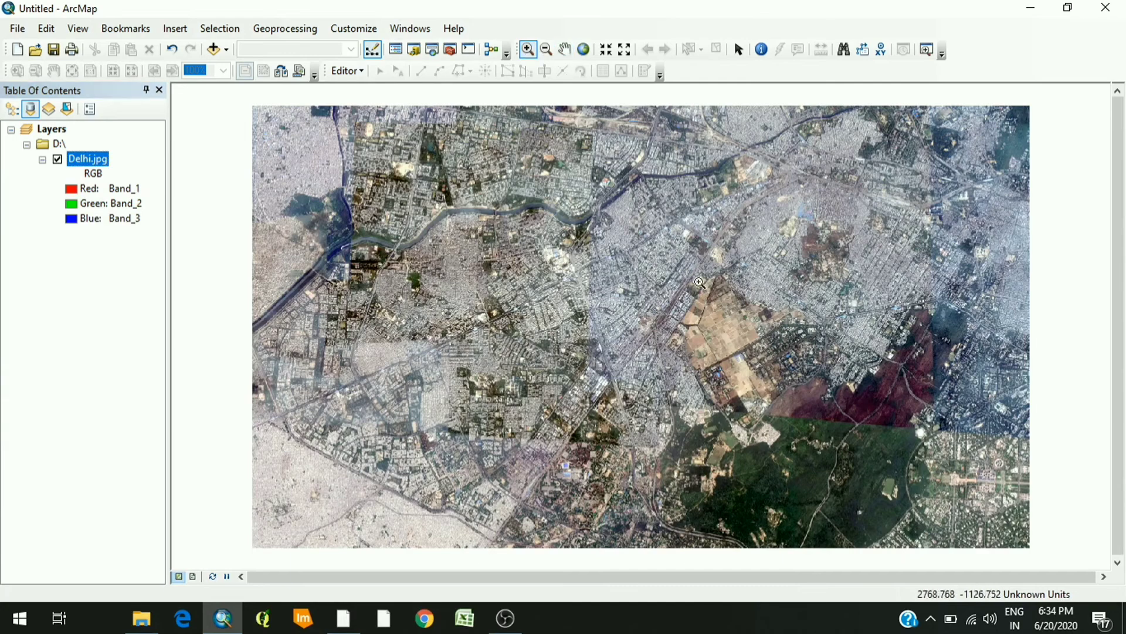
pyautogui.moveTo(857, 448); pyautogui.dragTo(856, 448)
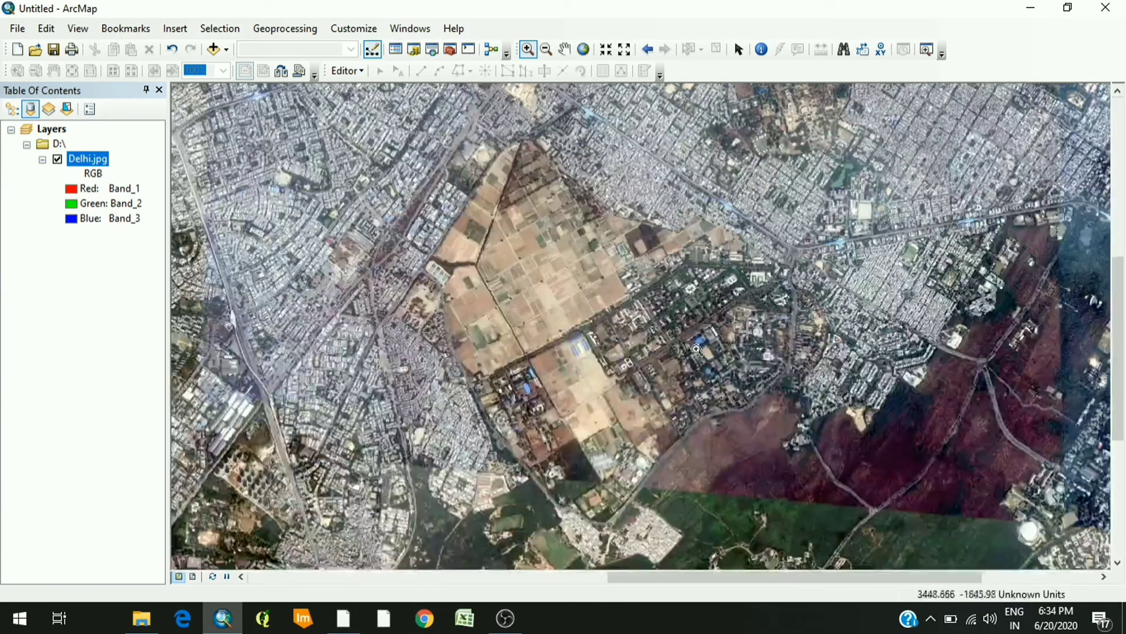
pyautogui.moveTo(452, 123)
pyautogui.mouseDown()
pyautogui.moveTo(704, 388)
pyautogui.moveTo(931, 513)
pyautogui.mouseUp()
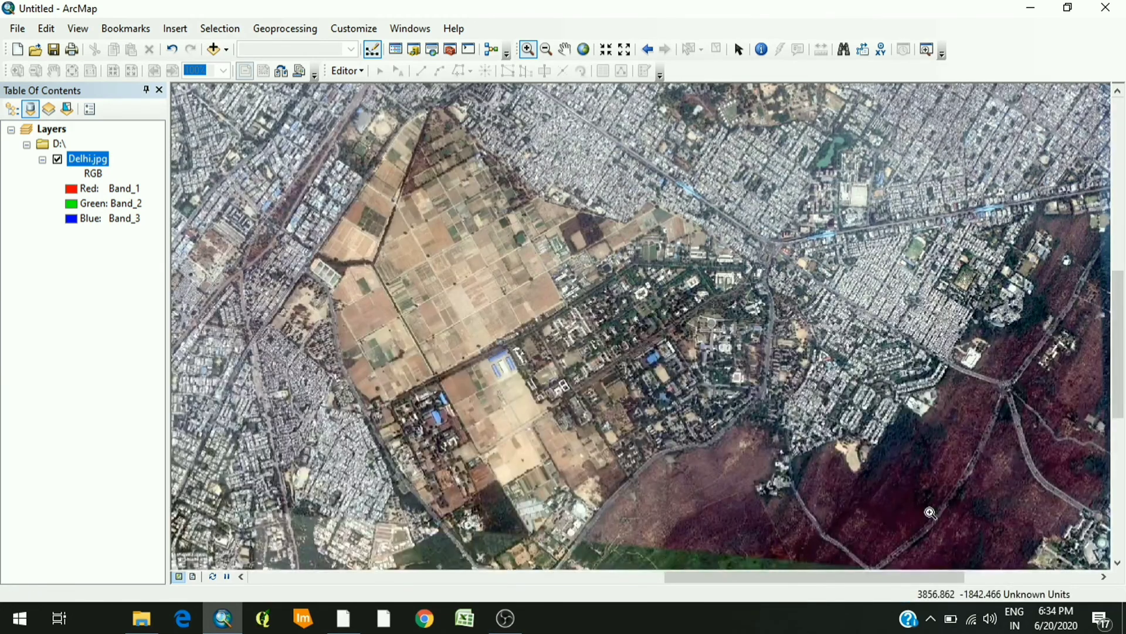